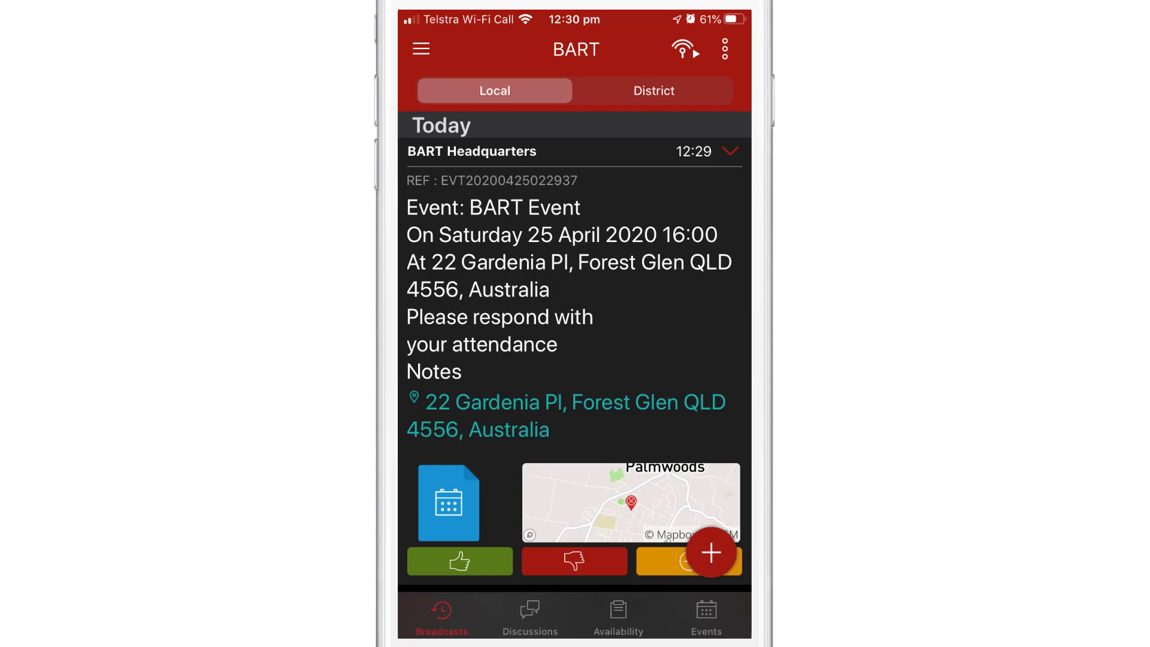
# Open the event sheet for the BART Event broadcast on Saturday 25 April 2020 at 16:00.
pyautogui.click(448, 504)
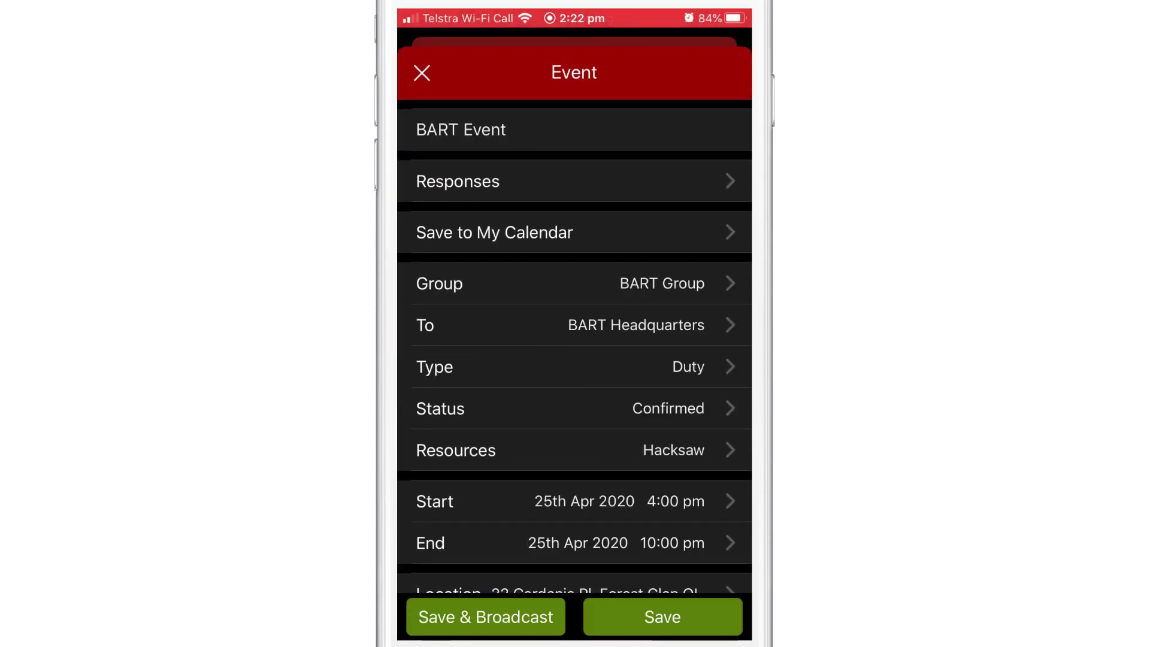
# Save the BART Event to the default phone calendar.
pyautogui.click(540, 232)
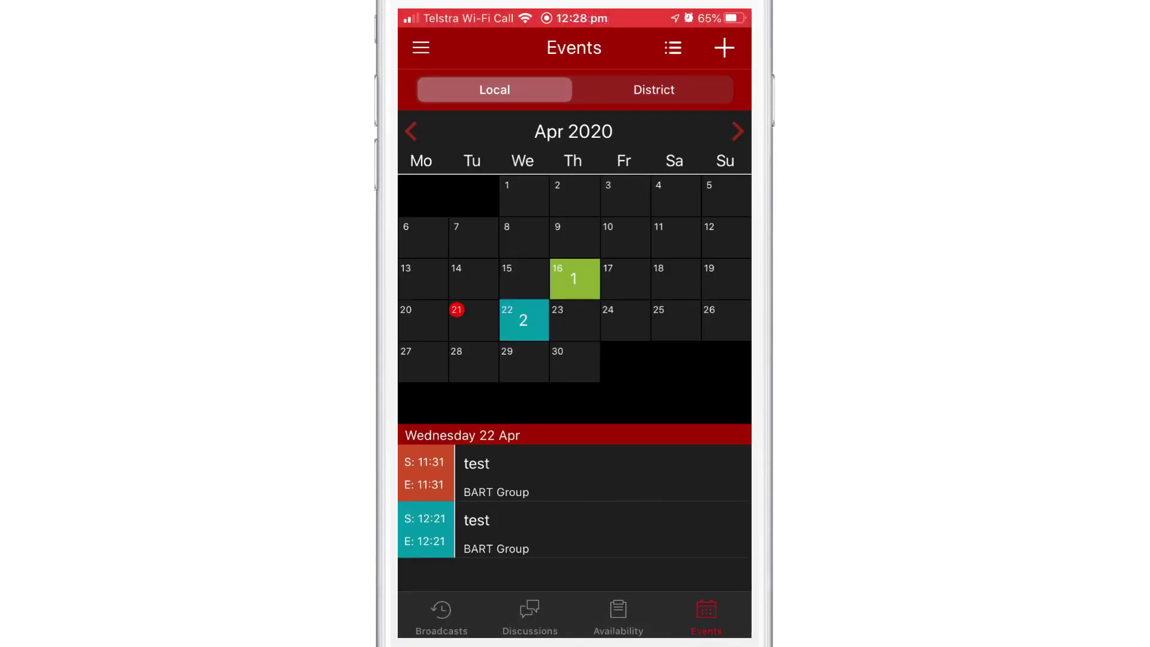
# Start a new event named BART Event with type Duty and status Confirmed.
pyautogui.click(725, 47)
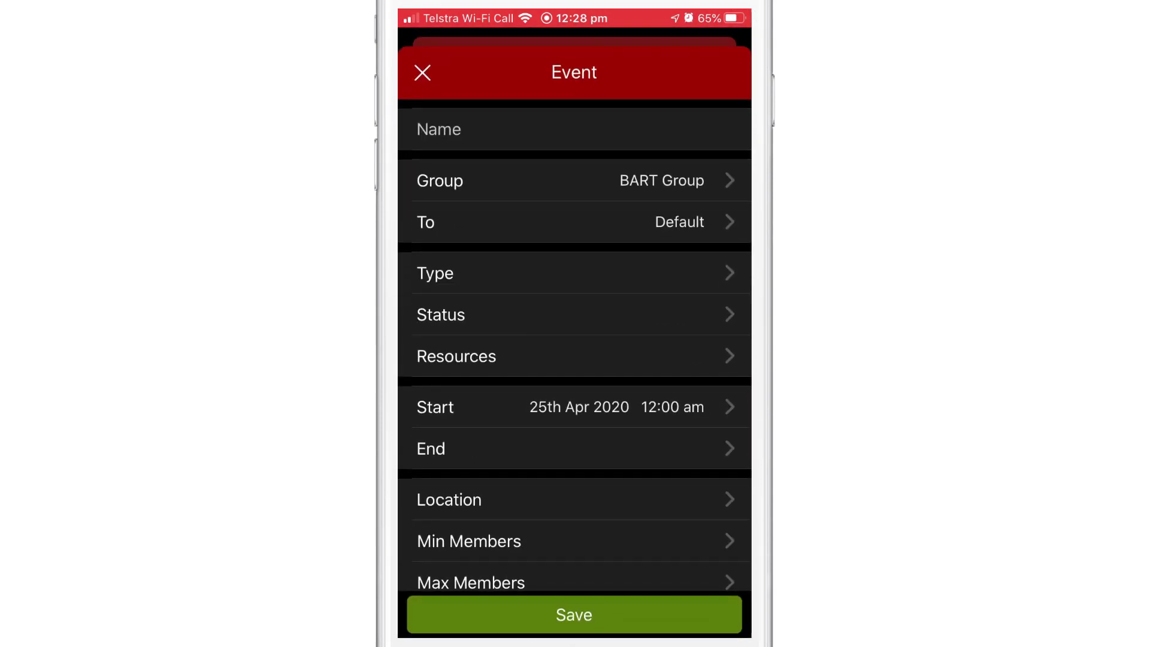
pyautogui.click(573, 128)
pyautogui.write('B')
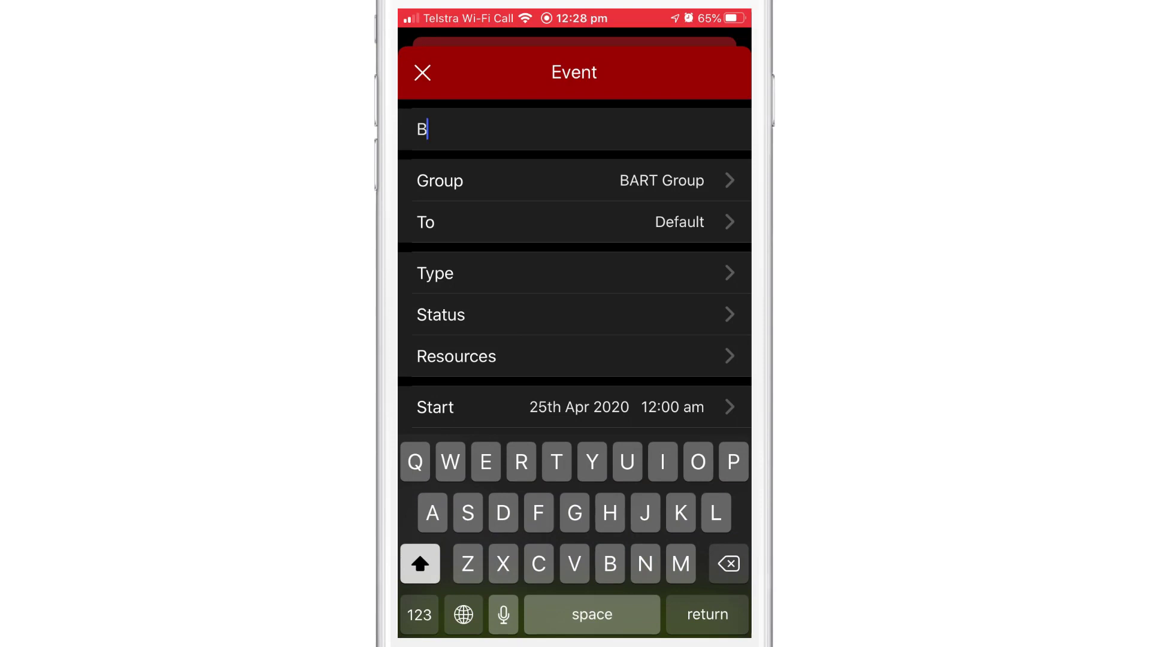
pyautogui.write('ART ')
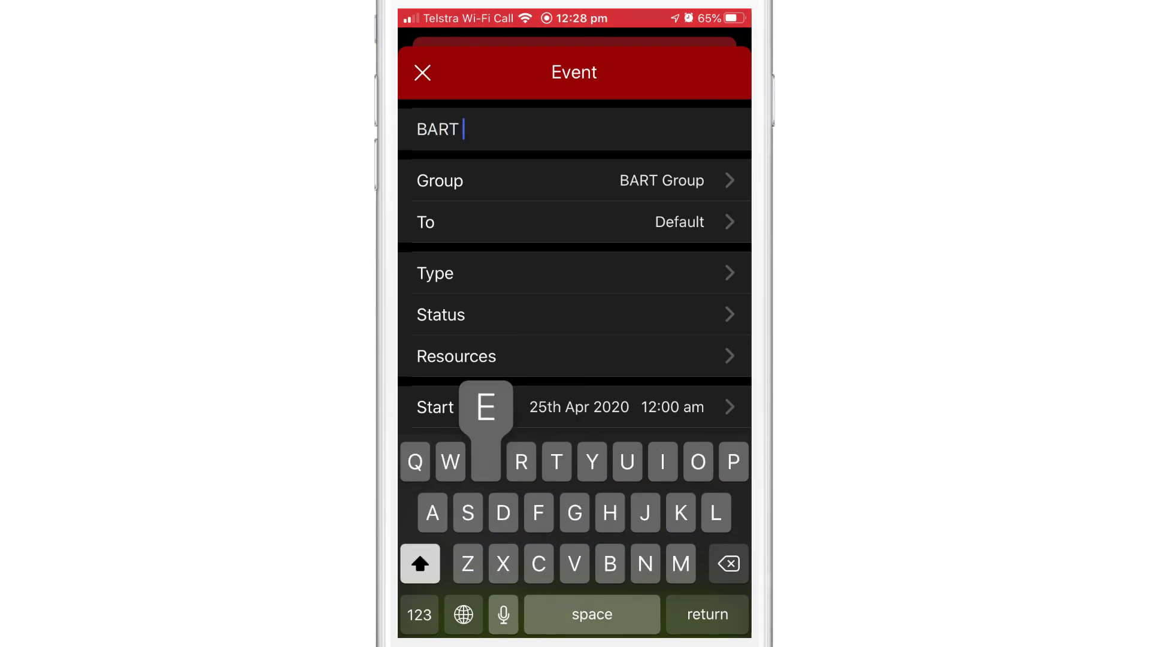
pyautogui.write('Event')
pyautogui.click(494, 273)
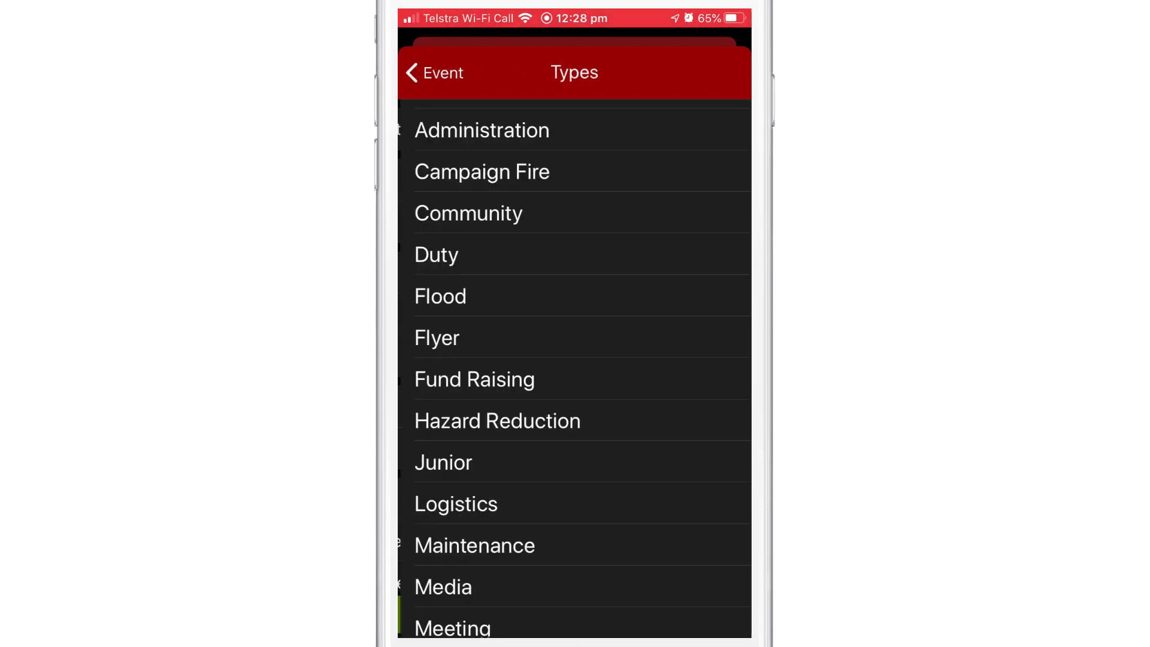
pyautogui.click(434, 254)
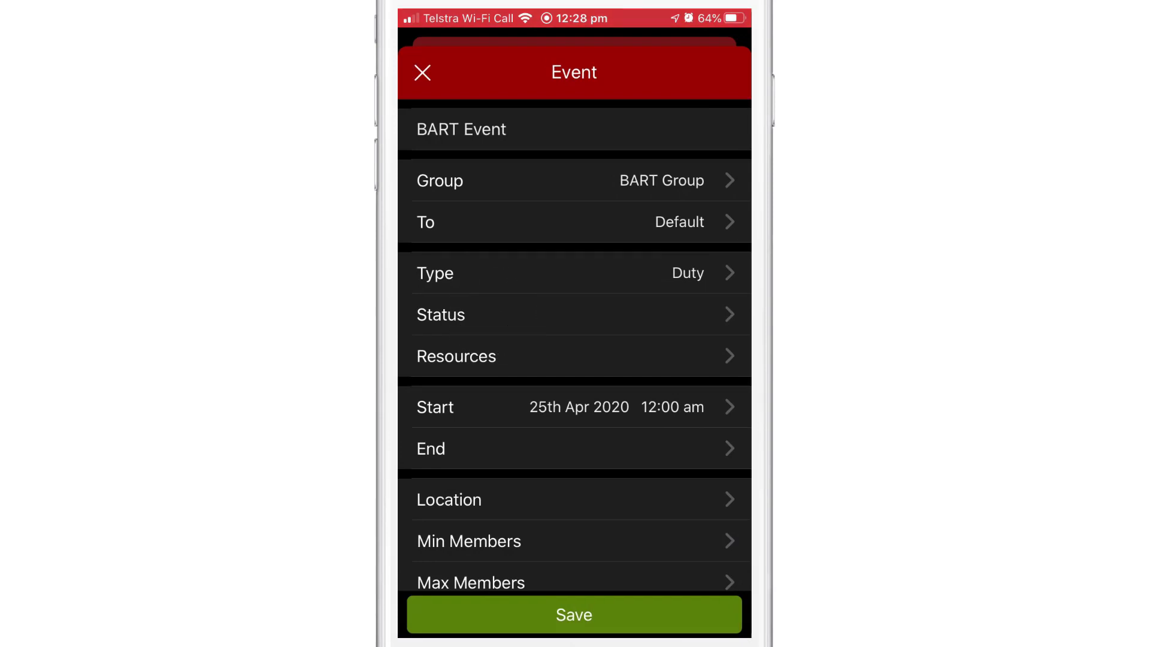
pyautogui.click(495, 311)
pyautogui.click(461, 172)
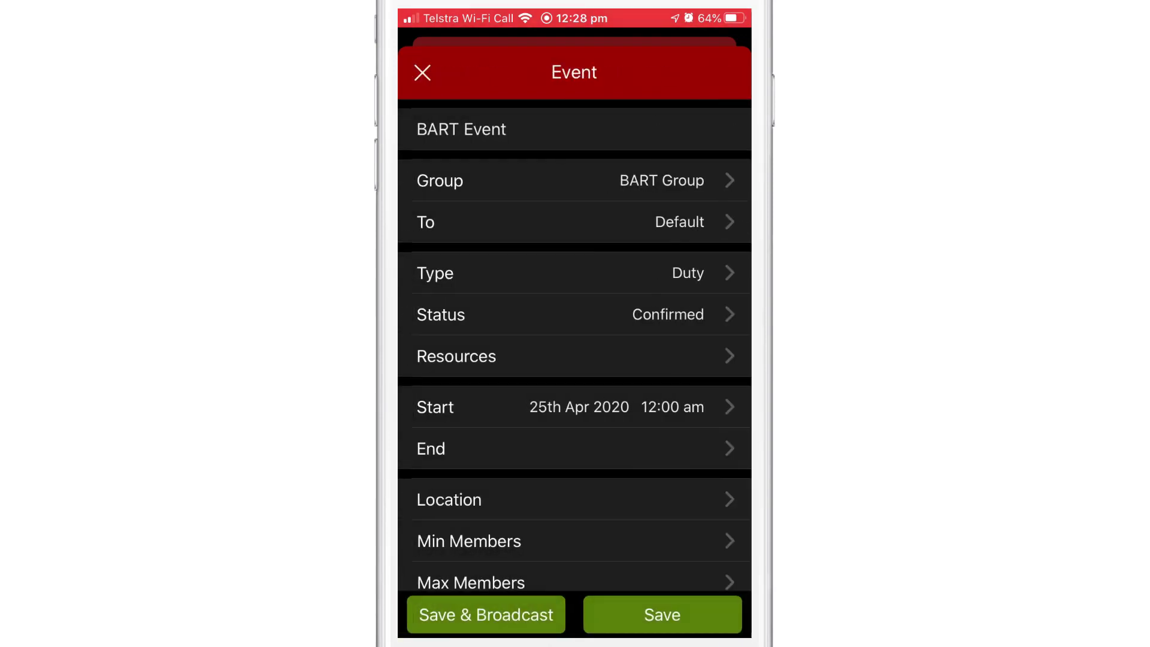
# Select Chainsaw, Fire Extinguisher and Hacksaw as the event's required resources.
pyautogui.click(494, 358)
pyautogui.click(540, 213)
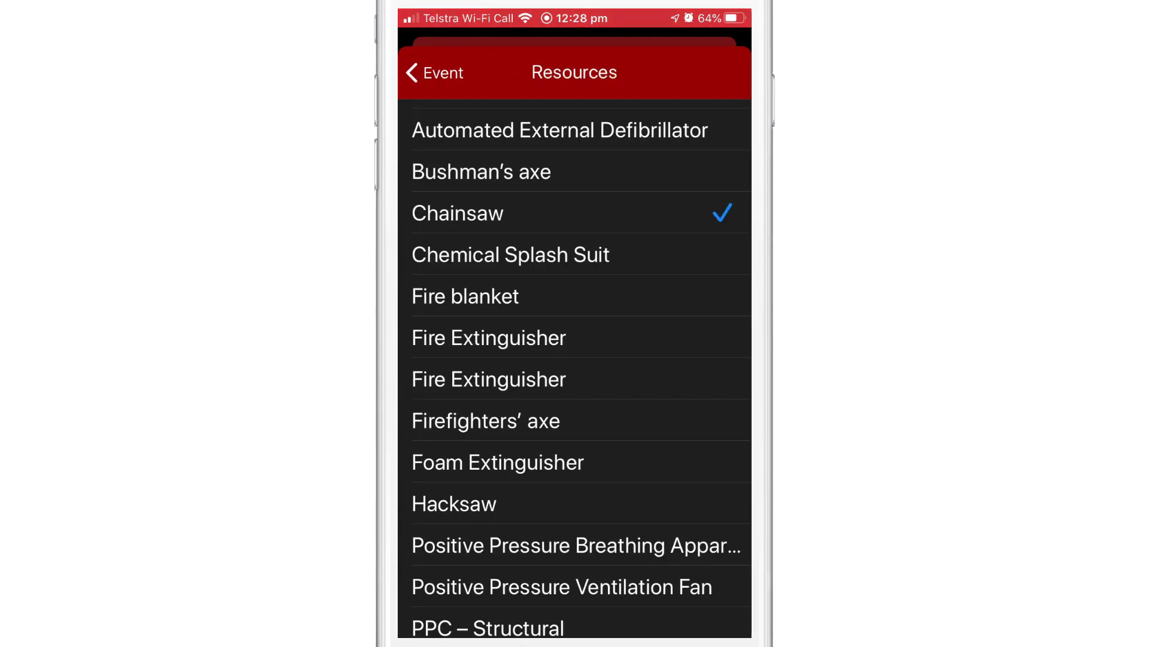
pyautogui.click(539, 338)
pyautogui.click(539, 503)
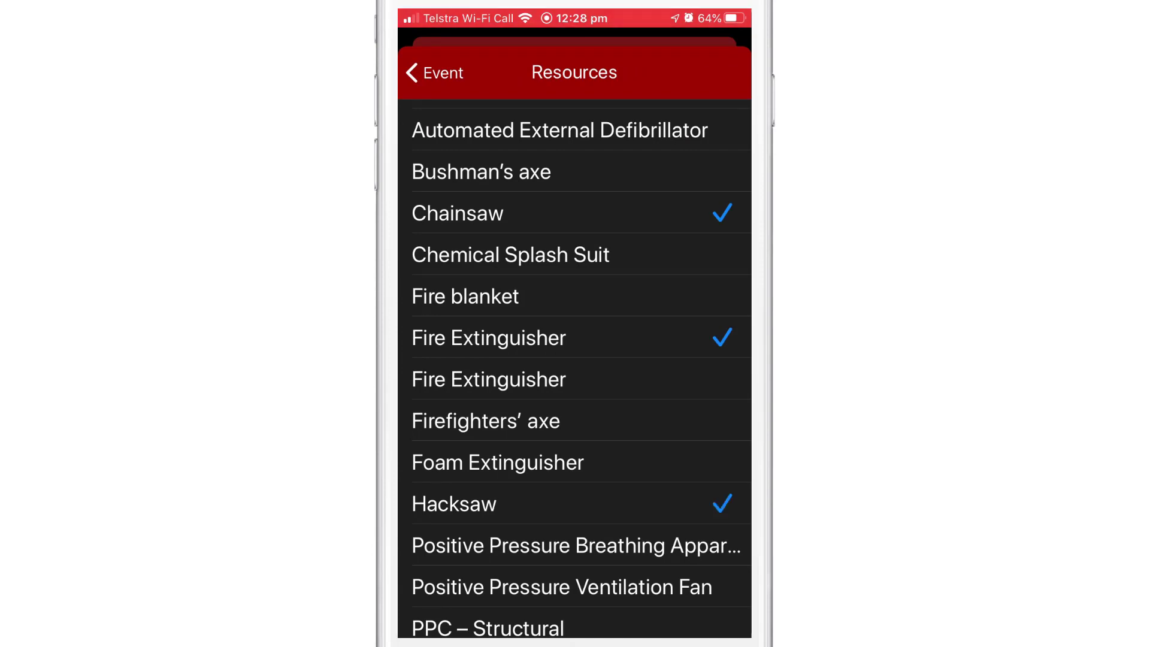
pyautogui.click(436, 72)
# Set the event to run from 4:00 pm to 10:00 pm on 25 April 2020.
pyautogui.click(494, 407)
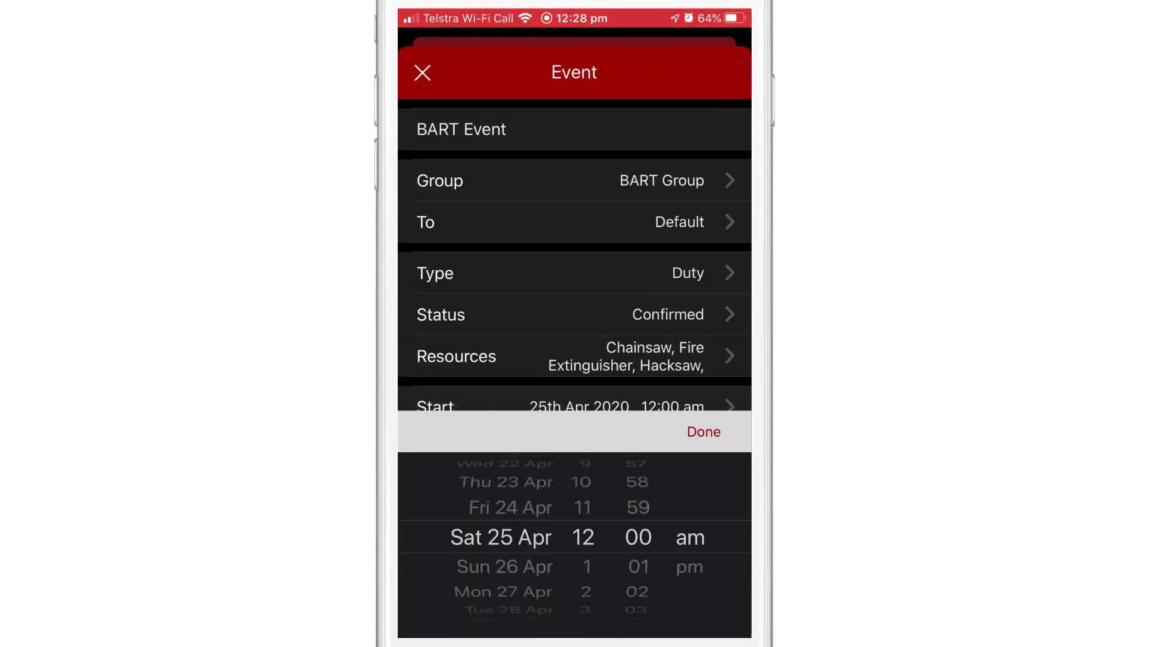
pyautogui.moveTo(587, 575); pyautogui.dragTo(585, 503)
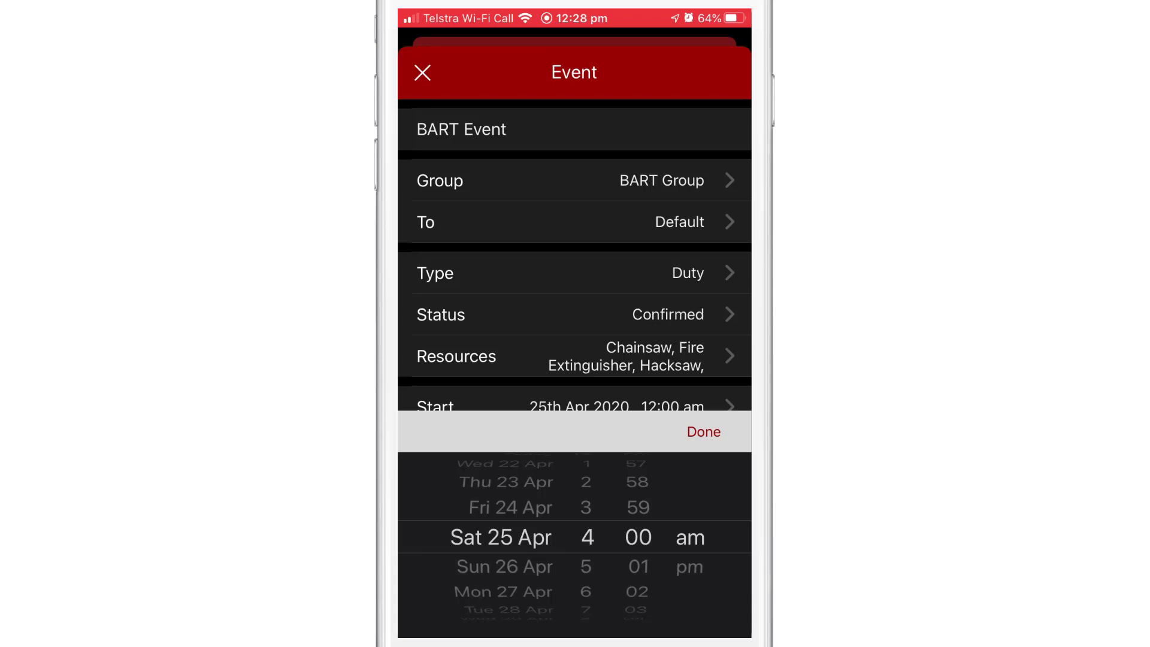
pyautogui.moveTo(689, 566); pyautogui.dragTo(690, 538)
pyautogui.click(703, 431)
pyautogui.click(484, 444)
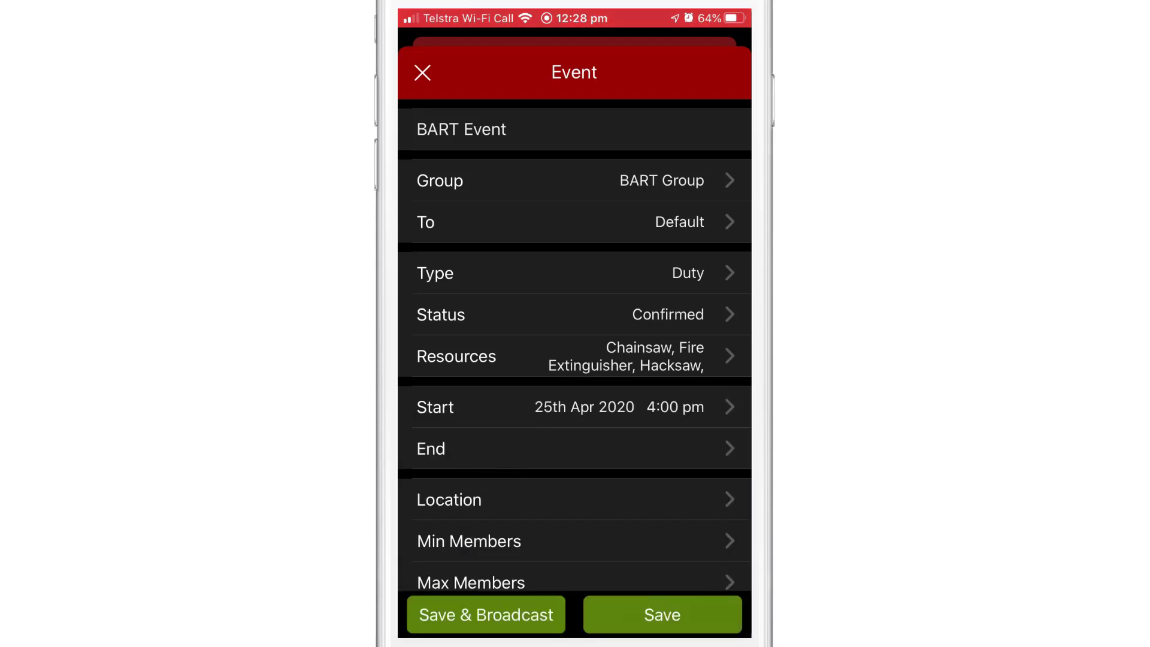
pyautogui.moveTo(585, 594); pyautogui.dragTo(586, 504)
pyautogui.moveTo(587, 566); pyautogui.dragTo(585, 538)
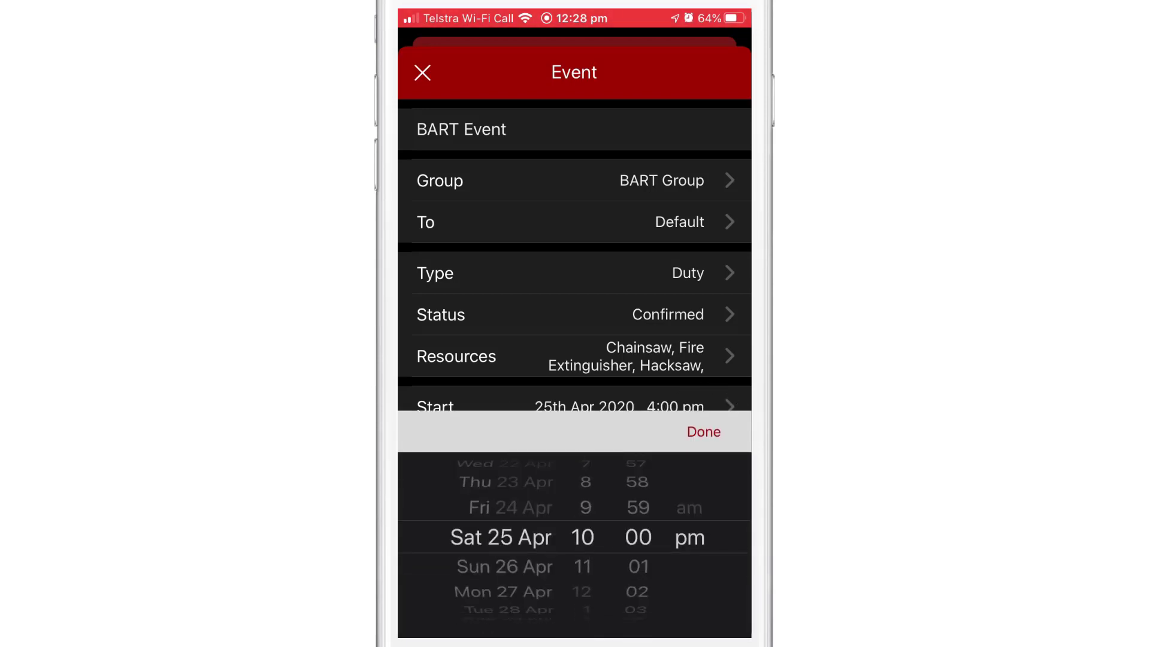
pyautogui.click(704, 431)
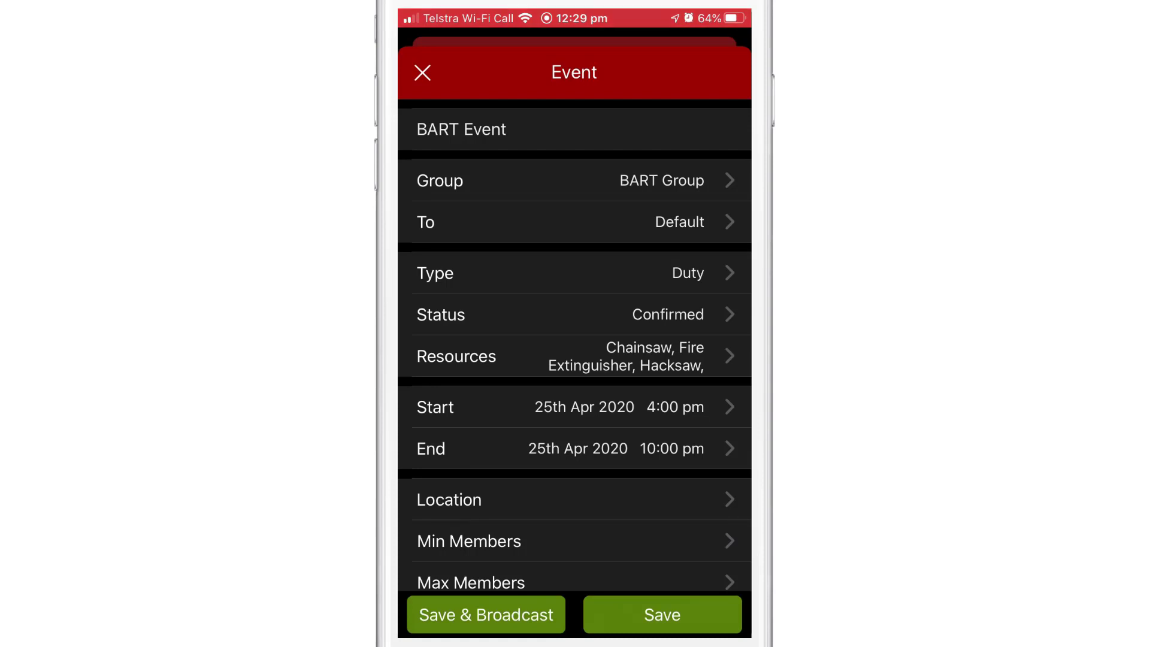
pyautogui.scroll(-4, 575, 359)
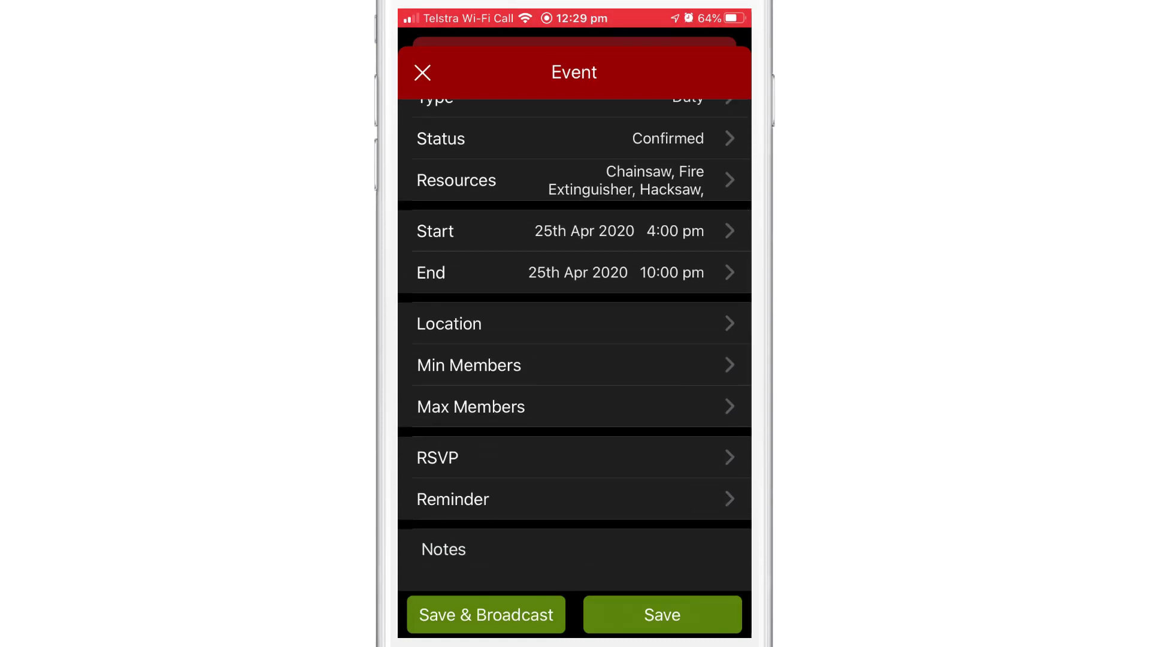
pyautogui.click(508, 324)
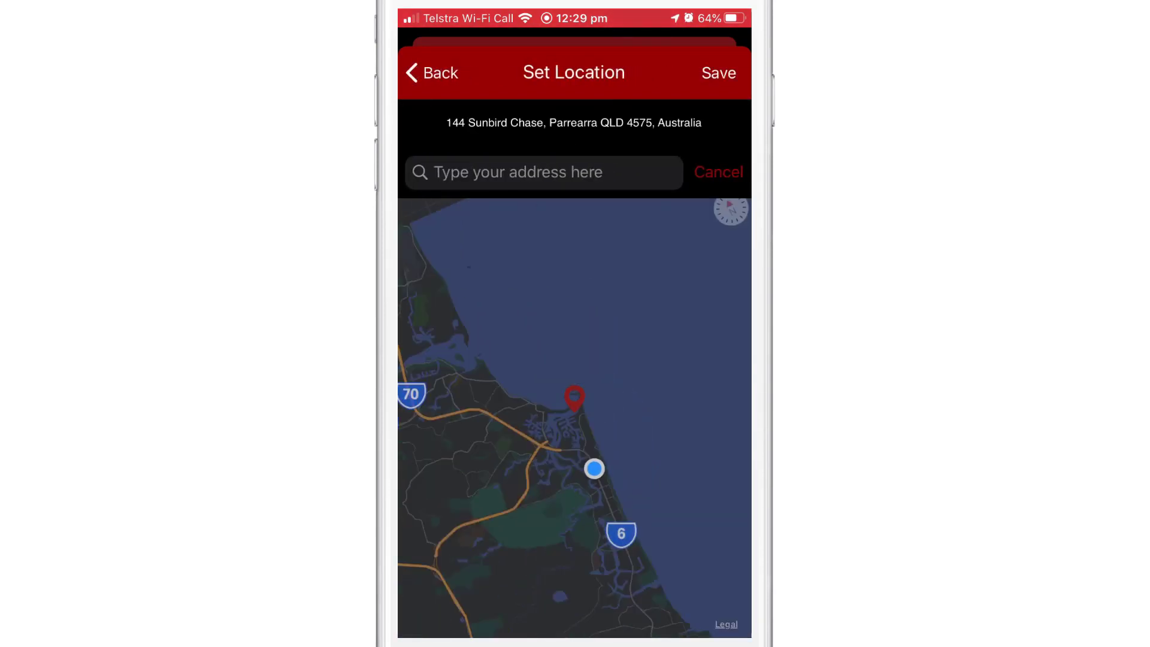
pyautogui.moveTo(574, 539); pyautogui.dragTo(574, 270)
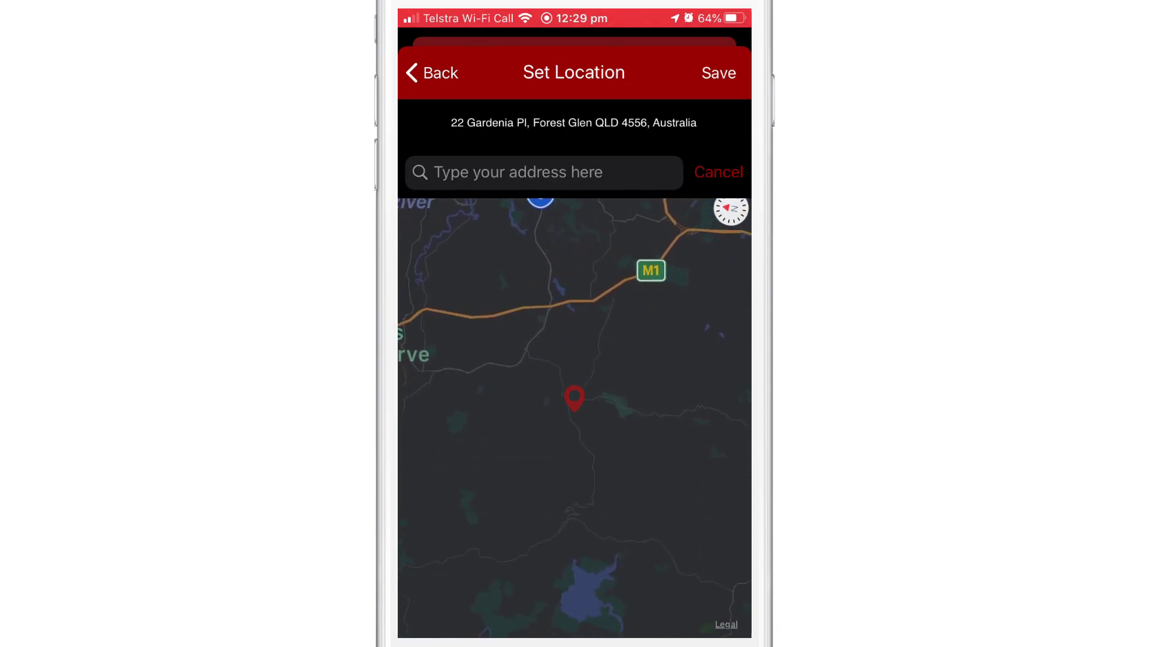
pyautogui.click(718, 73)
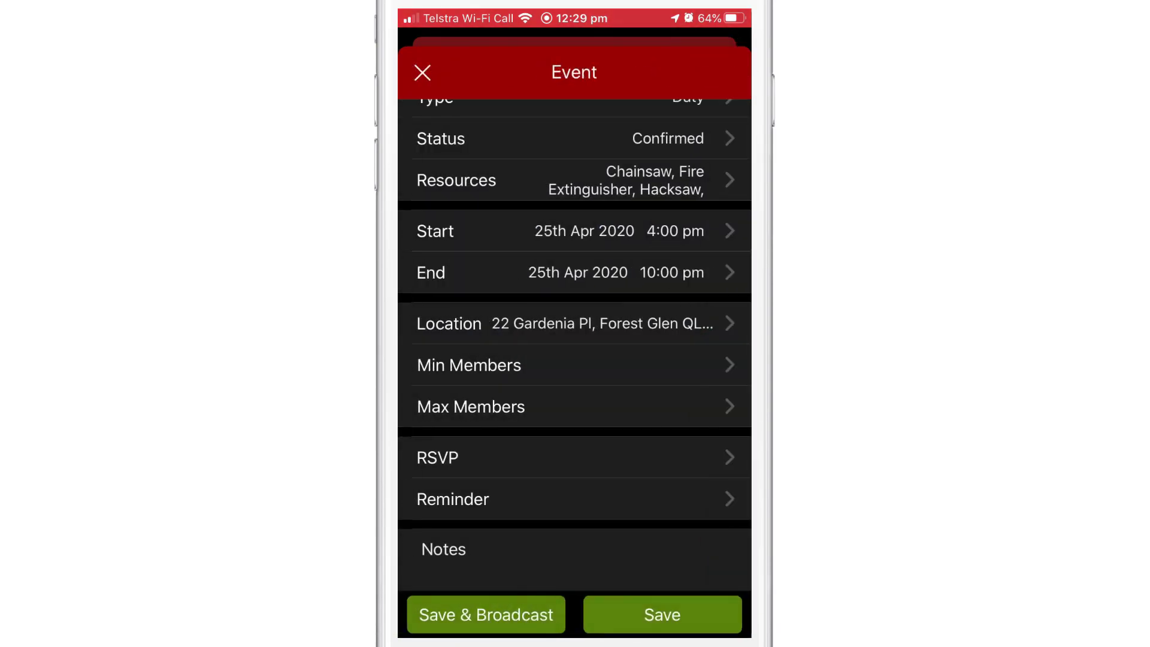
# Set the event to need a minimum of 2 and maximum of 6 members.
pyautogui.click(574, 365)
pyautogui.moveTo(574, 576); pyautogui.dragTo(574, 504)
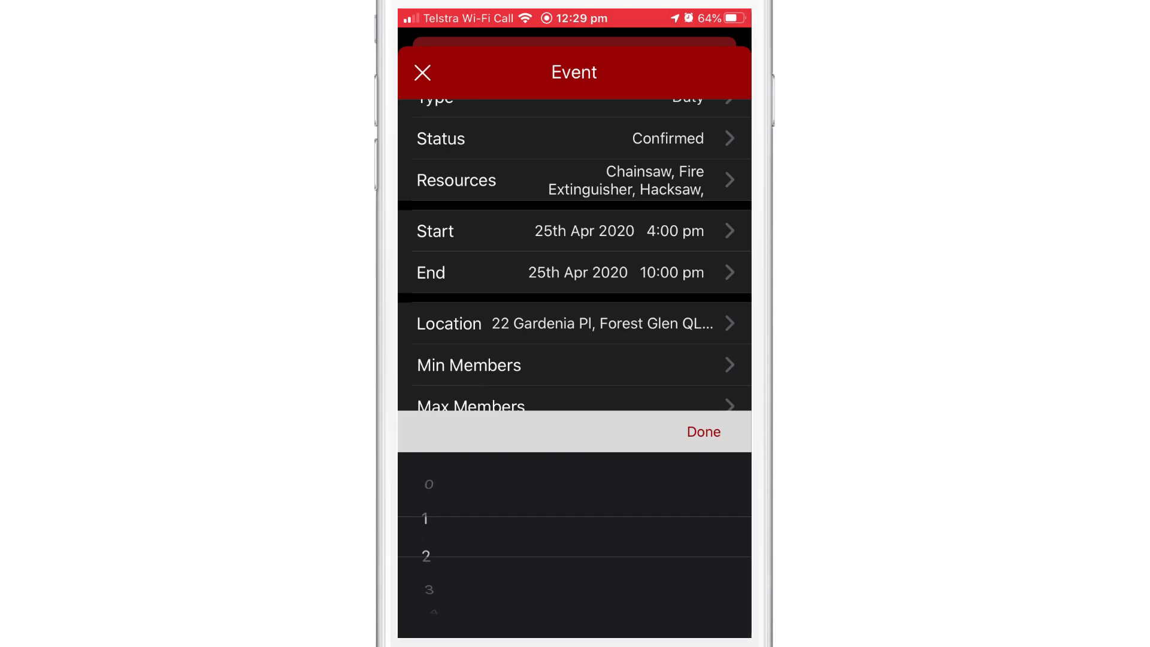
pyautogui.click(703, 432)
pyautogui.click(575, 406)
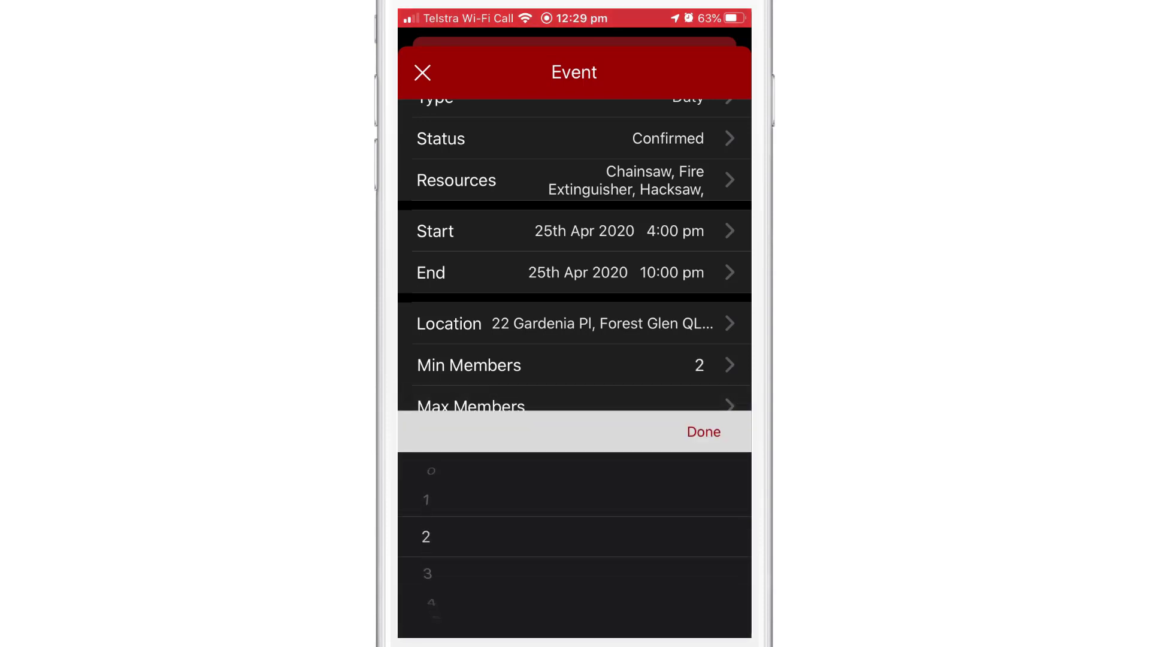
pyautogui.moveTo(574, 576)
pyautogui.mouseDown()
pyautogui.moveTo(574, 467)
pyautogui.moveTo(575, 539)
pyautogui.mouseUp()
pyautogui.click(703, 431)
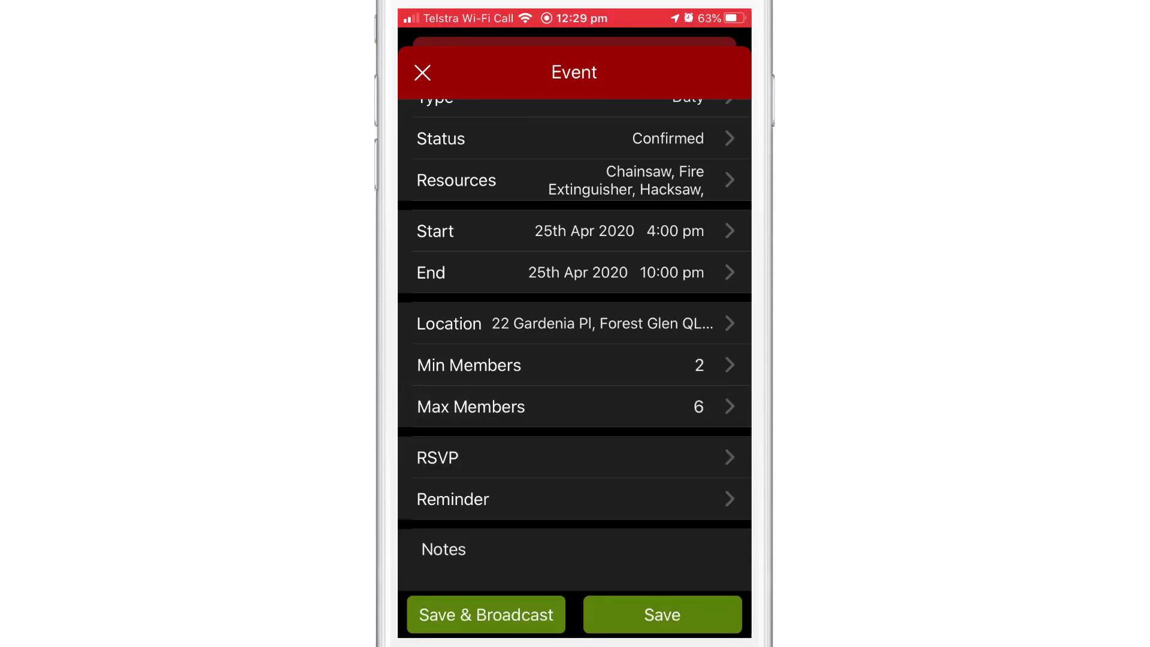
# Set the RSVP date and a 22 April reminder, then save and broadcast the event.
pyautogui.click(575, 458)
pyautogui.moveTo(503, 585)
pyautogui.mouseDown()
pyautogui.moveTo(504, 503)
pyautogui.moveTo(504, 584)
pyautogui.mouseUp()
pyautogui.moveTo(504, 504); pyautogui.dragTo(504, 576)
pyautogui.click(704, 432)
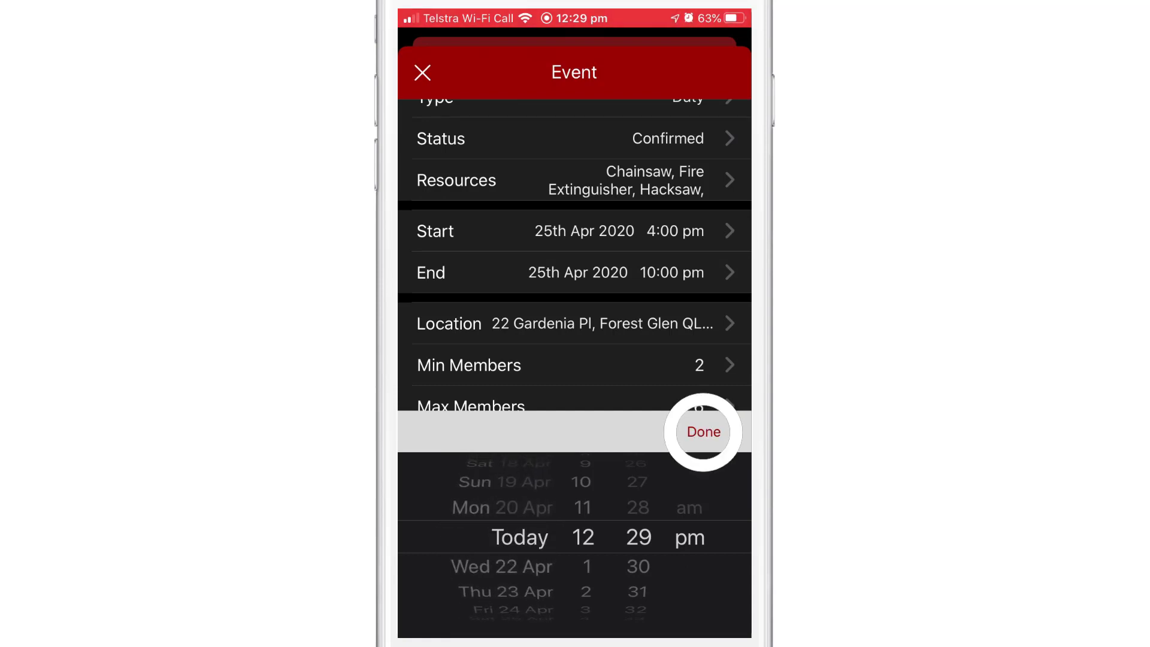
pyautogui.click(494, 496)
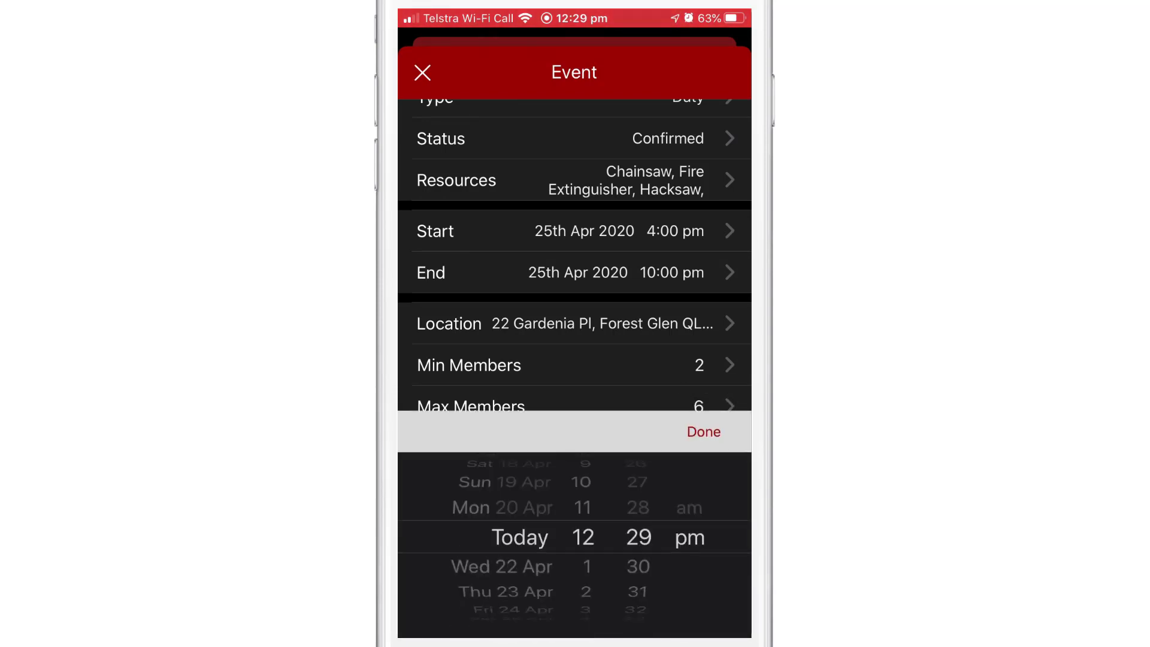
pyautogui.moveTo(503, 567); pyautogui.dragTo(503, 536)
pyautogui.click(704, 431)
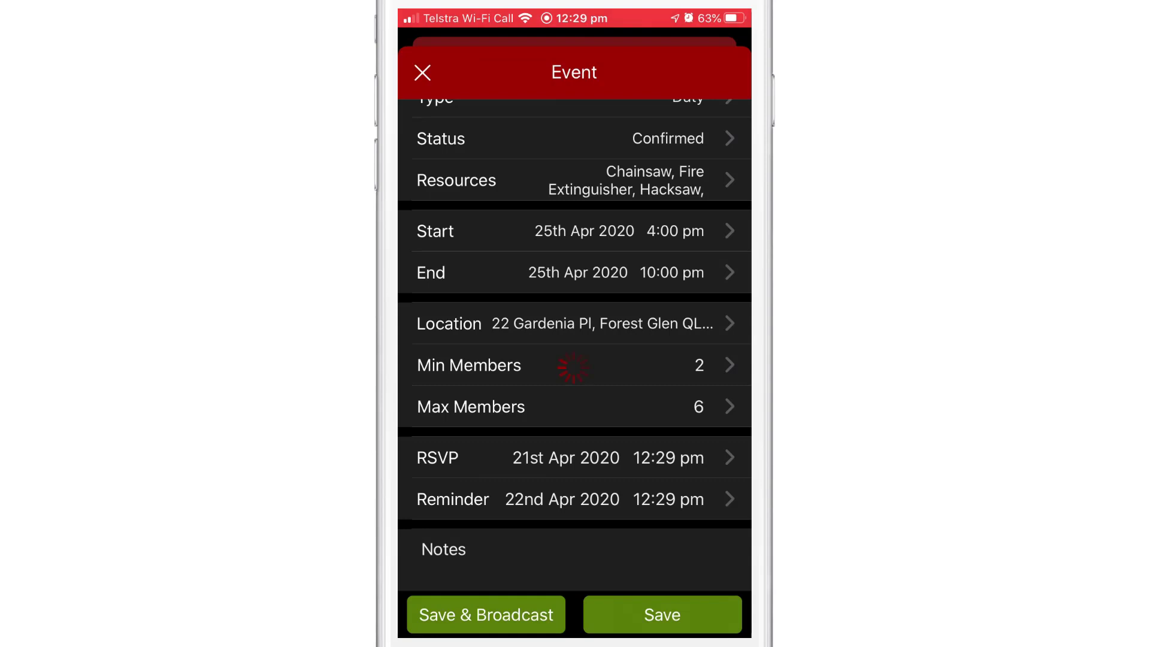
pyautogui.click(479, 614)
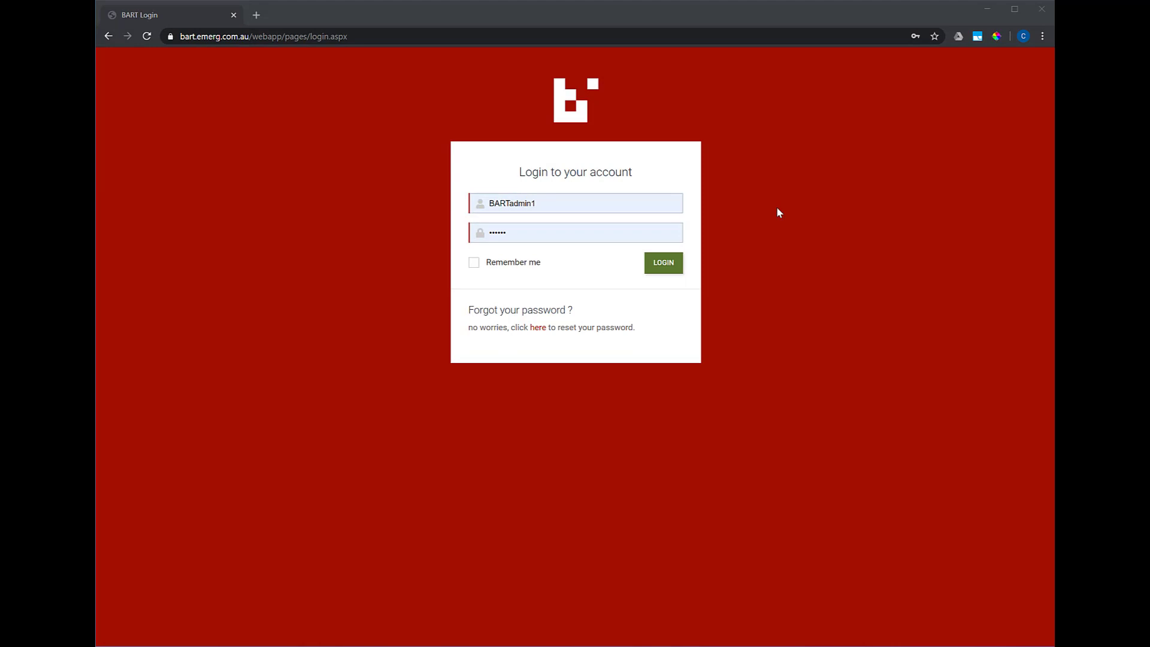
# Log in to the BART web app with the entered credentials.
pyautogui.click(663, 266)
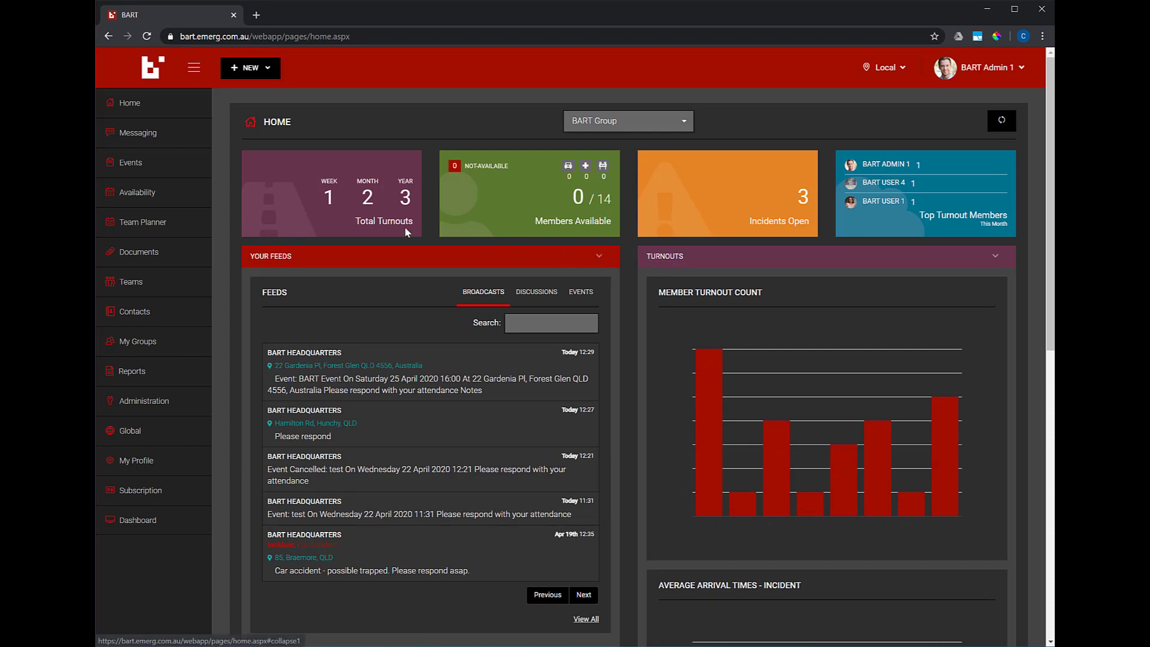
# Show the web Events calendar in the Crews view.
pyautogui.click(170, 168)
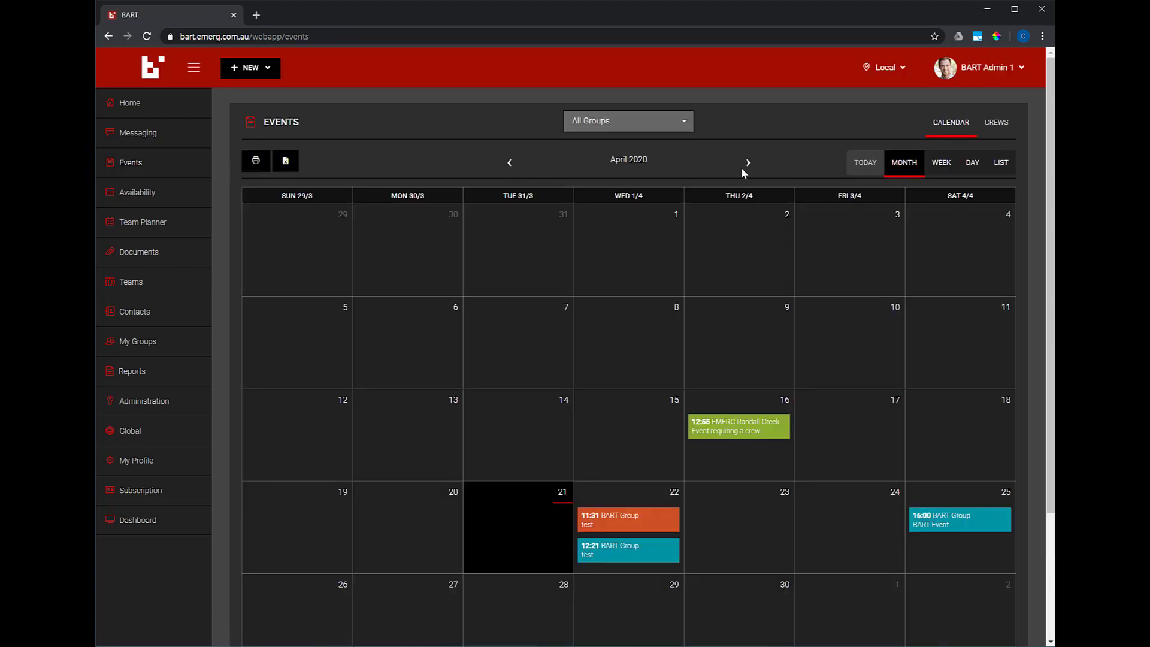
pyautogui.click(997, 124)
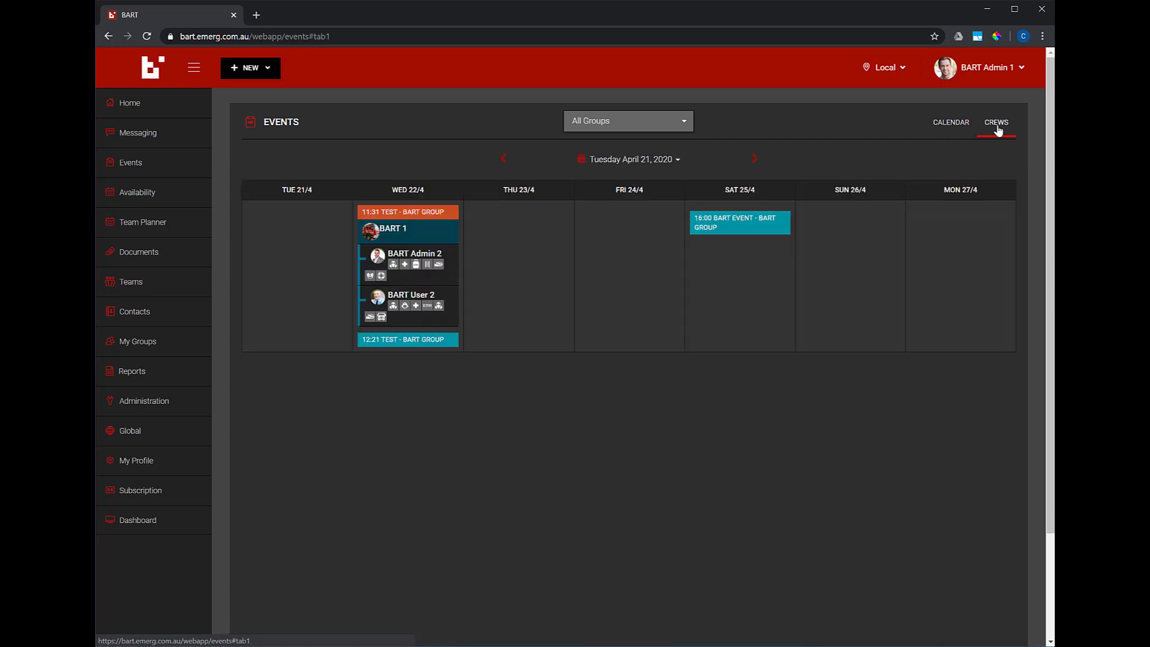